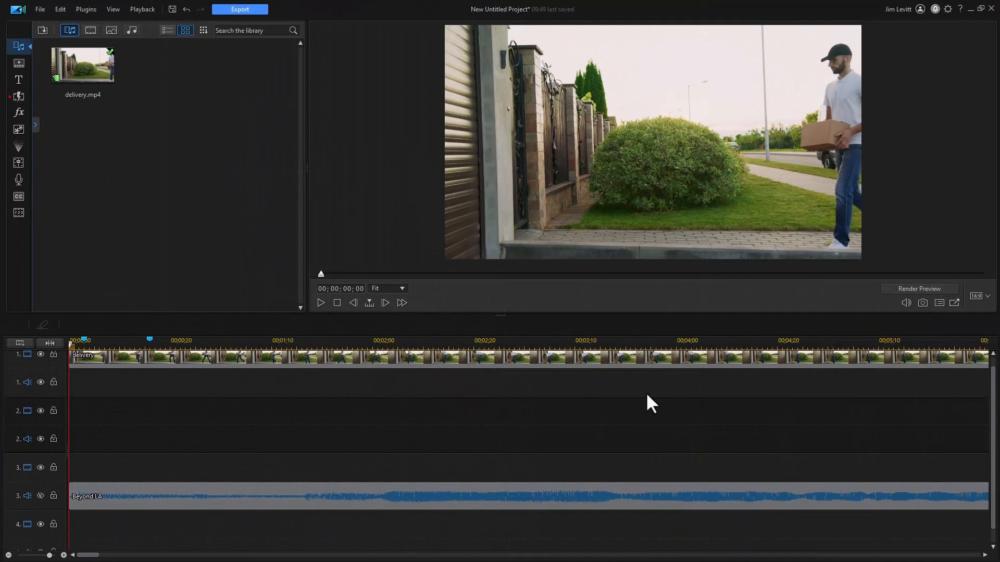
Play back the delivery clip in the preview to review it
{"action": "left_click", "coordinate": [993, 355]}
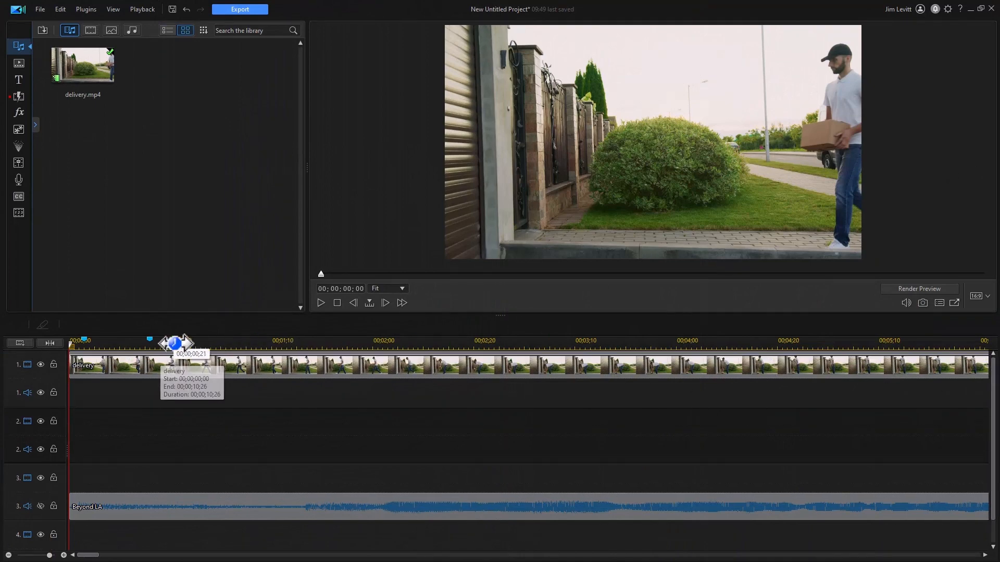
{"action": "left_click", "coordinate": [320, 302]}
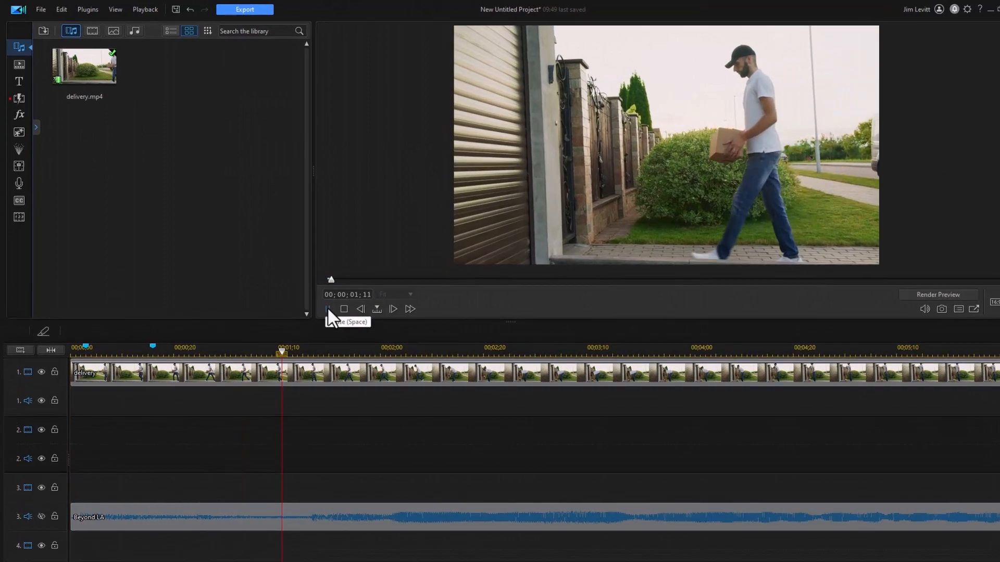
{"action": "left_click", "coordinate": [327, 309]}
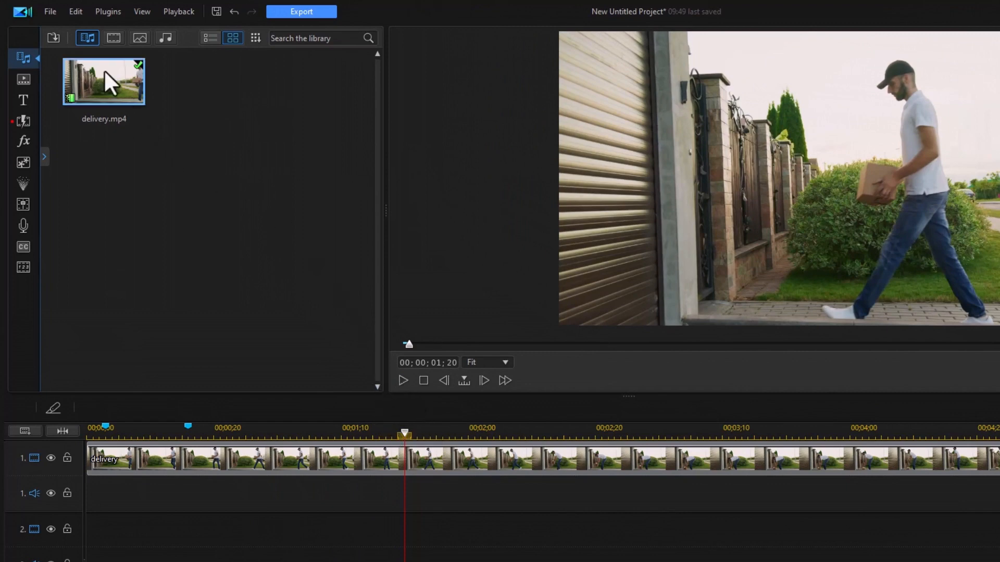
Place a second copy of delivery.mp4 on track 2 slightly later, and set its opacity to 39% in PiP Designer
{"action": "left_click_drag", "start_coordinate": [96, 86], "coordinate": [237, 551]}
{"action": "left_click", "coordinate": [295, 538]}
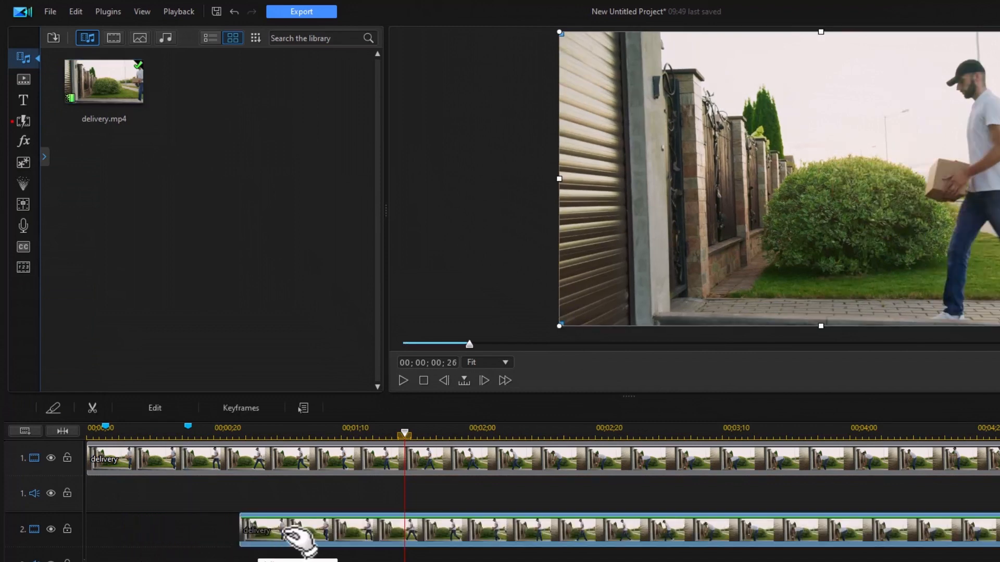
{"action": "double_click", "coordinate": [289, 536]}
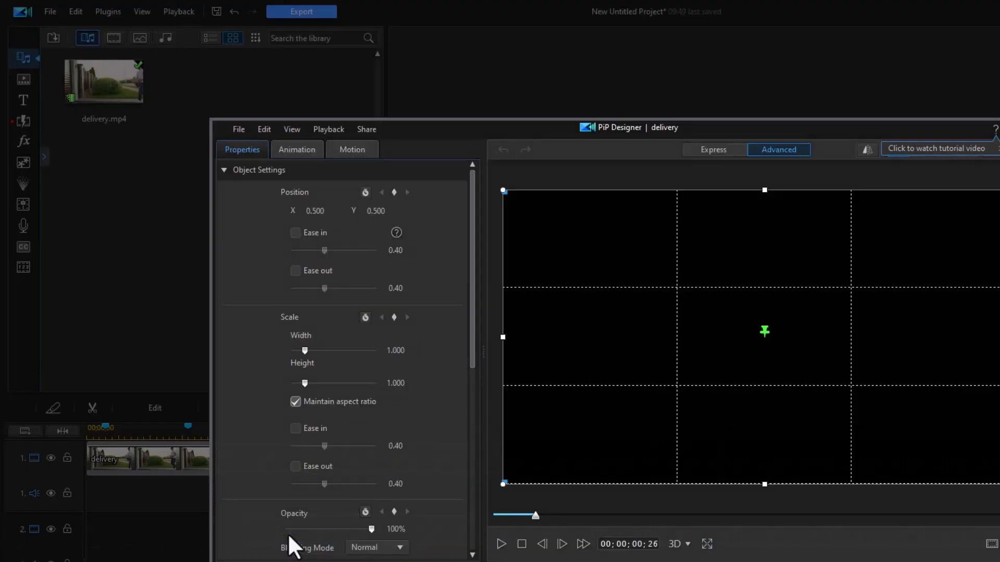
{"action": "left_click_drag", "start_coordinate": [470, 339], "coordinate": [470, 395]}
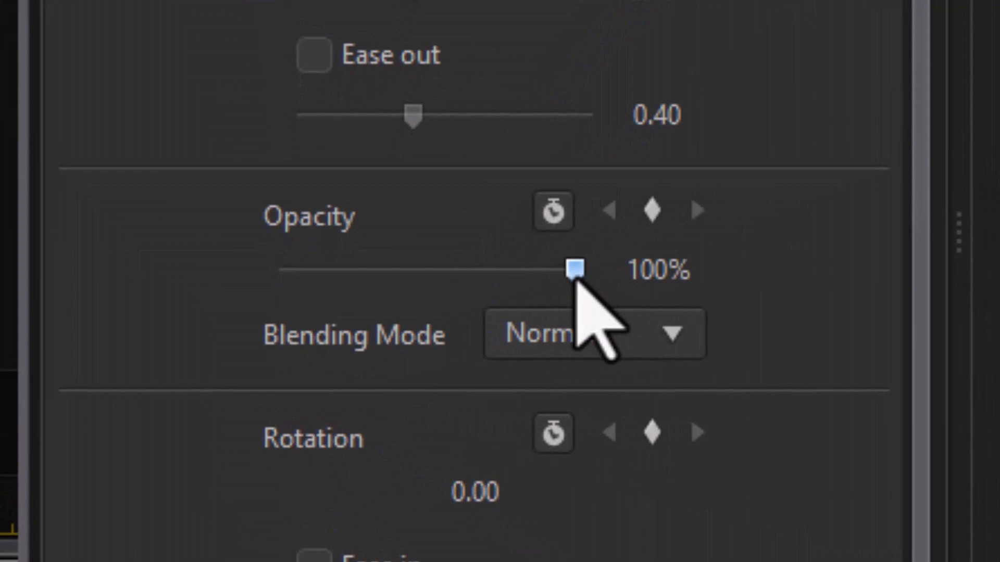
{"action": "left_click_drag", "start_coordinate": [575, 266], "coordinate": [395, 276]}
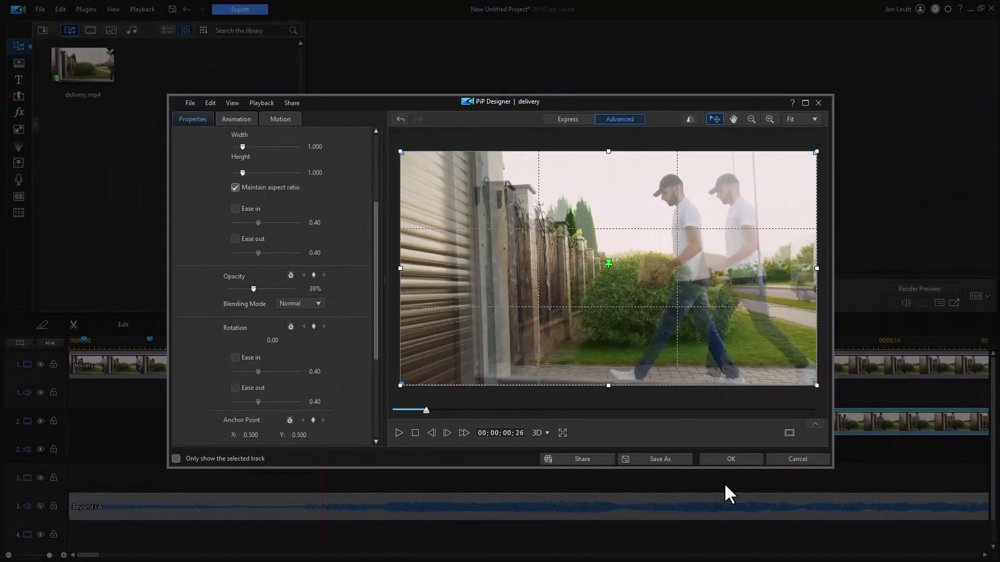
{"action": "left_click", "coordinate": [737, 460]}
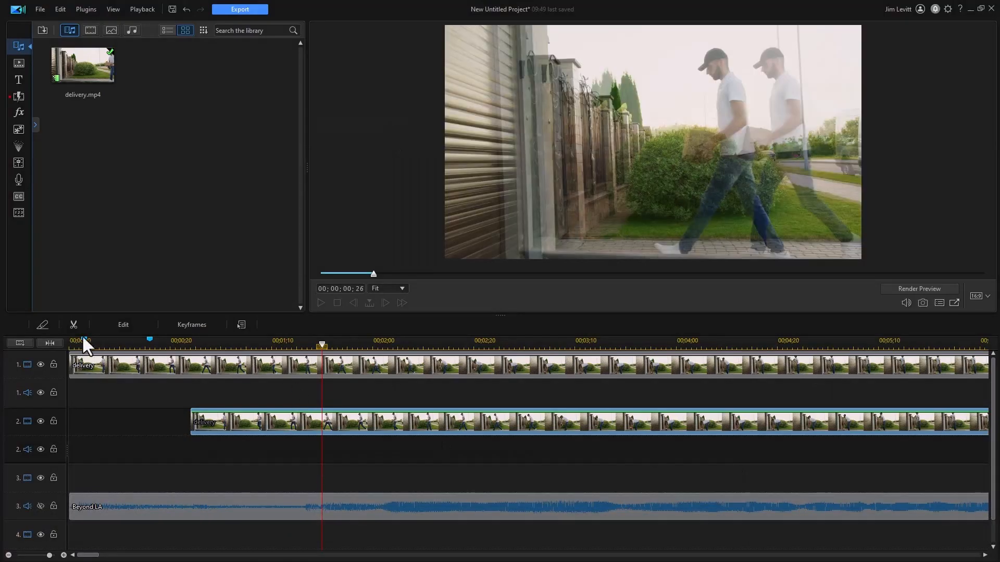
Play the composite from the start to review the semi-transparent overlay
{"action": "left_click", "coordinate": [336, 302]}
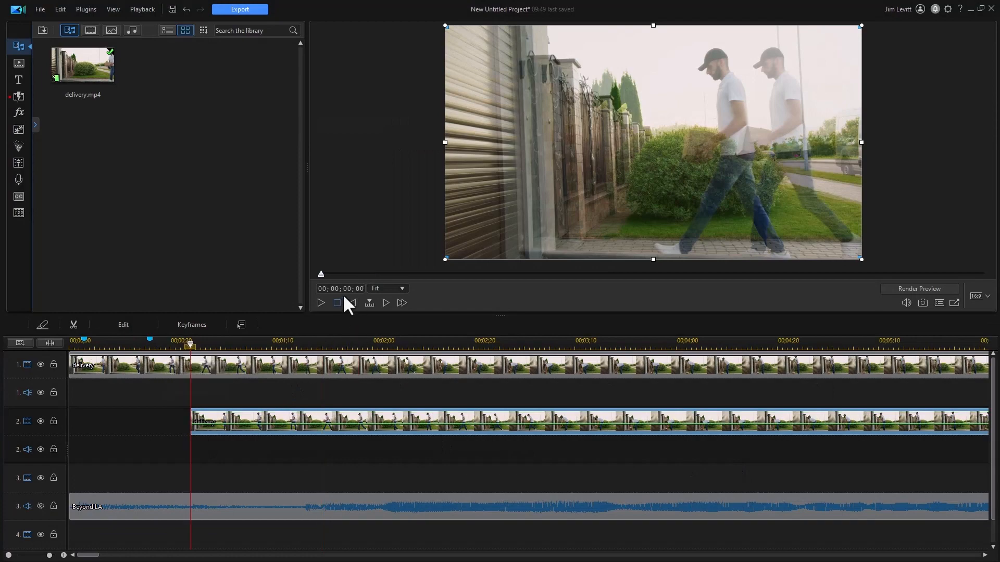
{"action": "key", "text": "space"}
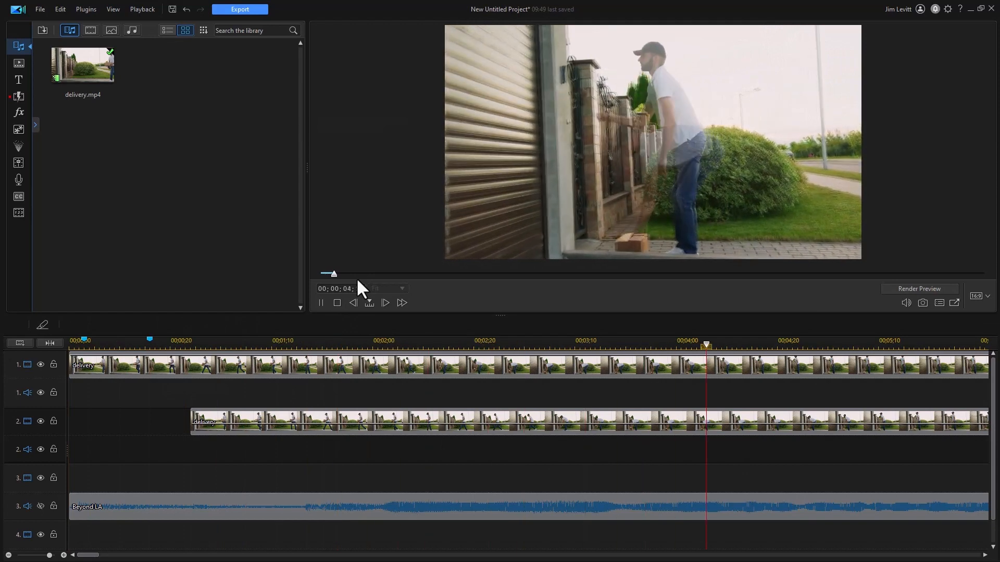
{"action": "key", "text": "space"}
{"action": "left_click", "coordinate": [317, 344]}
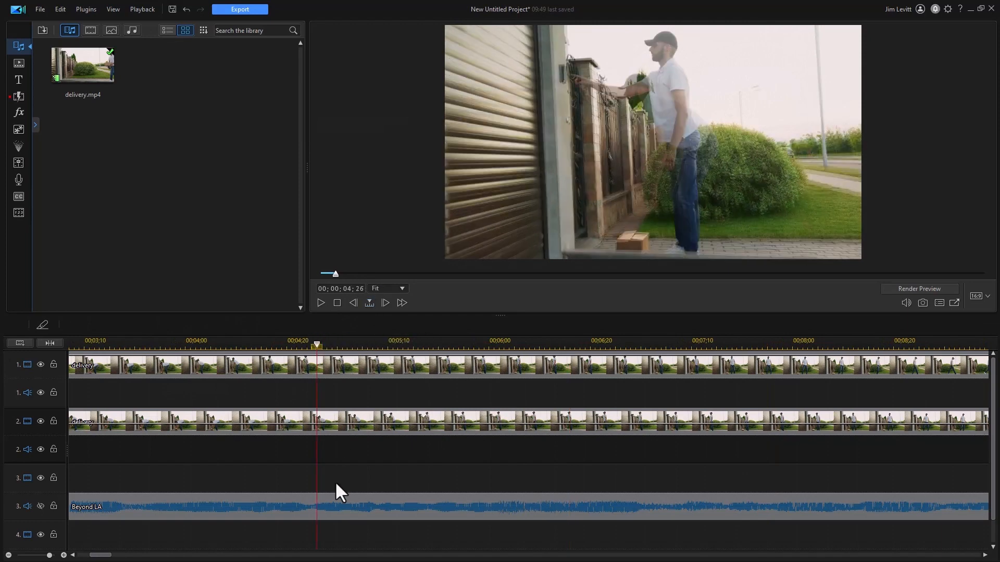
{"action": "left_click", "coordinate": [200, 344]}
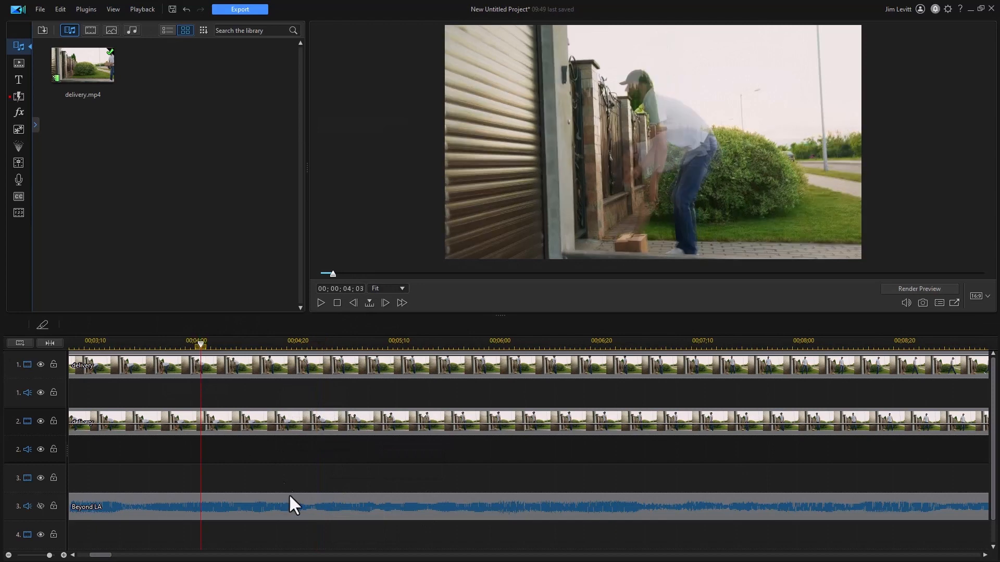
Move the overlay clip on track 2 earlier so it starts about 3 frames into the timeline
{"action": "left_click_drag", "start_coordinate": [103, 555], "coordinate": [88, 555]}
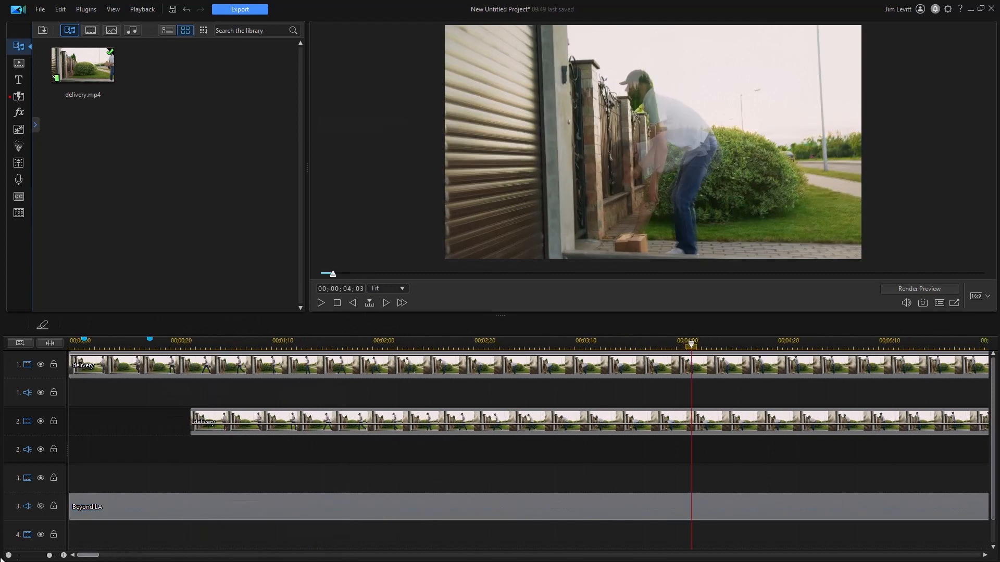
{"action": "left_click", "coordinate": [316, 342]}
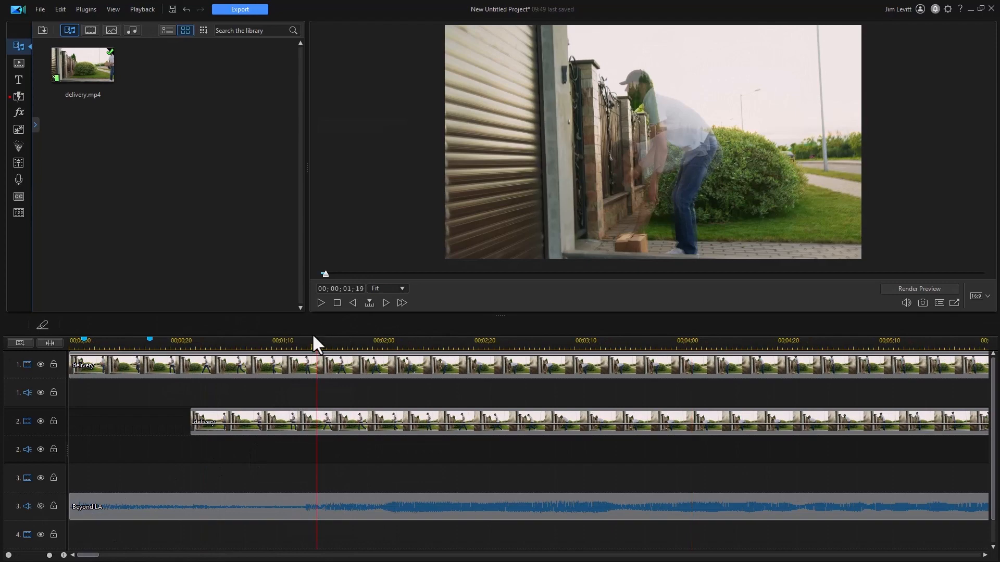
{"action": "left_click", "coordinate": [203, 415]}
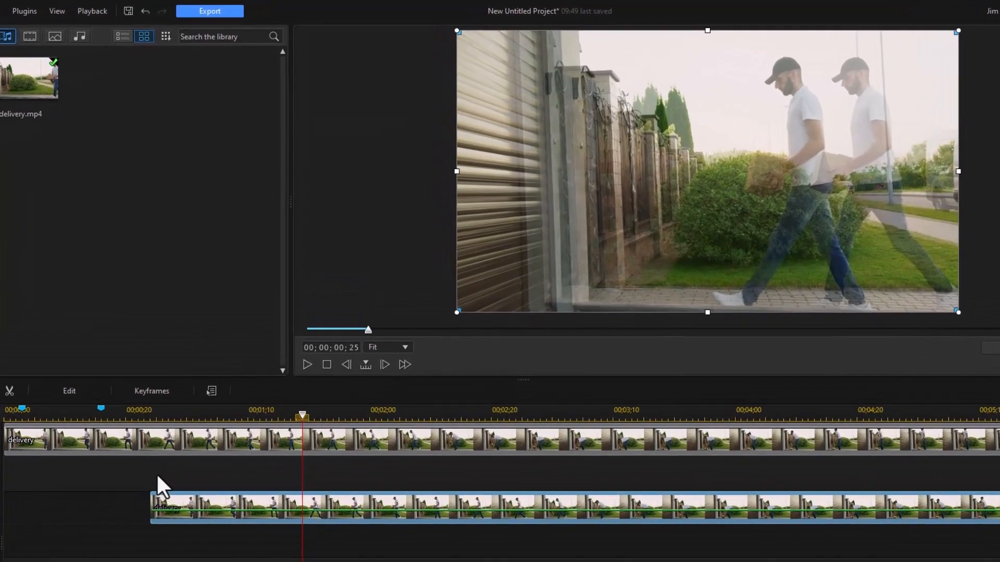
{"action": "key", "text": "Home"}
{"action": "key", "text": "Home"}
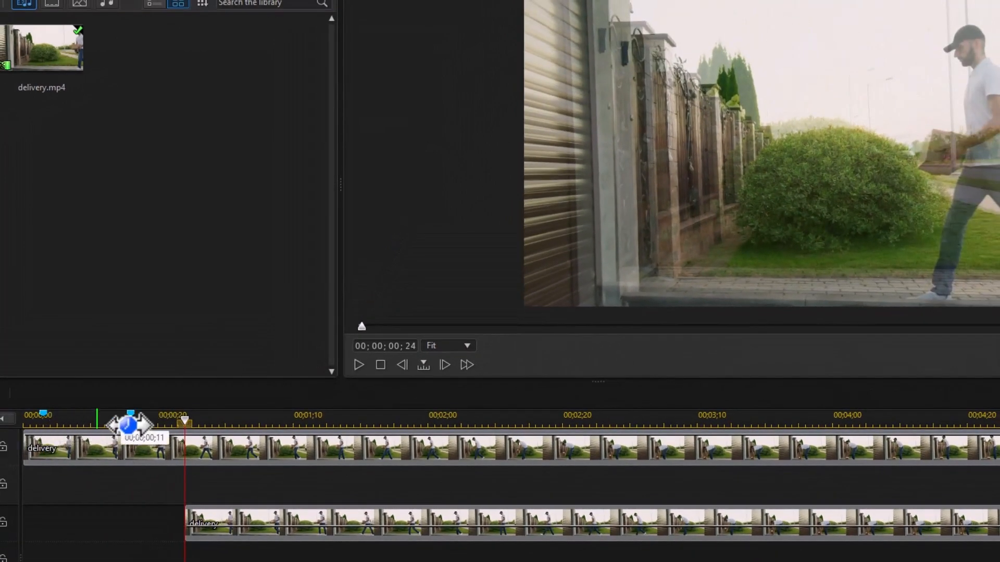
{"action": "left_click", "coordinate": [131, 414]}
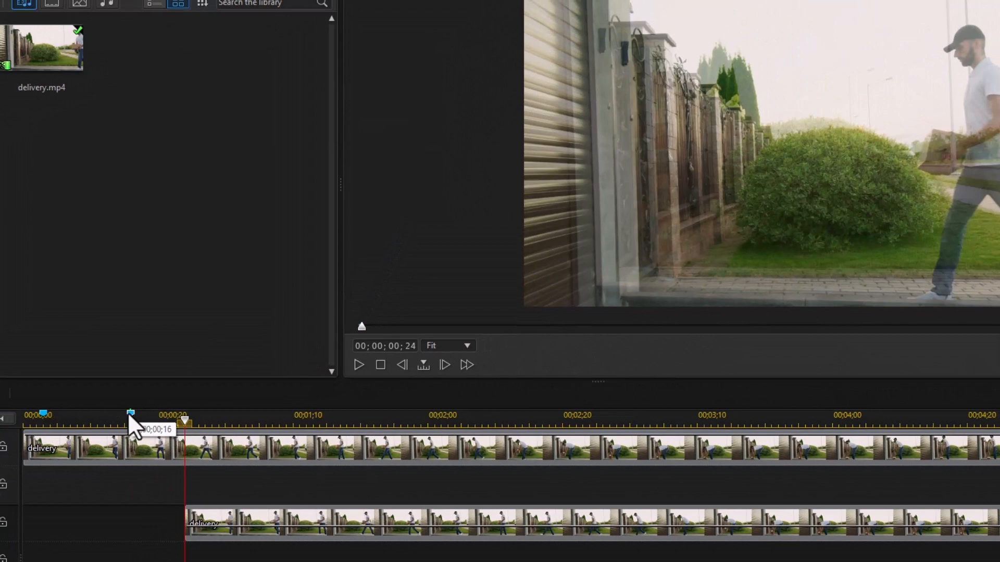
{"action": "mouse_move", "coordinate": [259, 512]}
{"action": "left_mouse_down"}
{"action": "mouse_move", "coordinate": [257, 521]}
{"action": "mouse_move", "coordinate": [205, 522]}
{"action": "mouse_move", "coordinate": [215, 523]}
{"action": "left_mouse_up"}
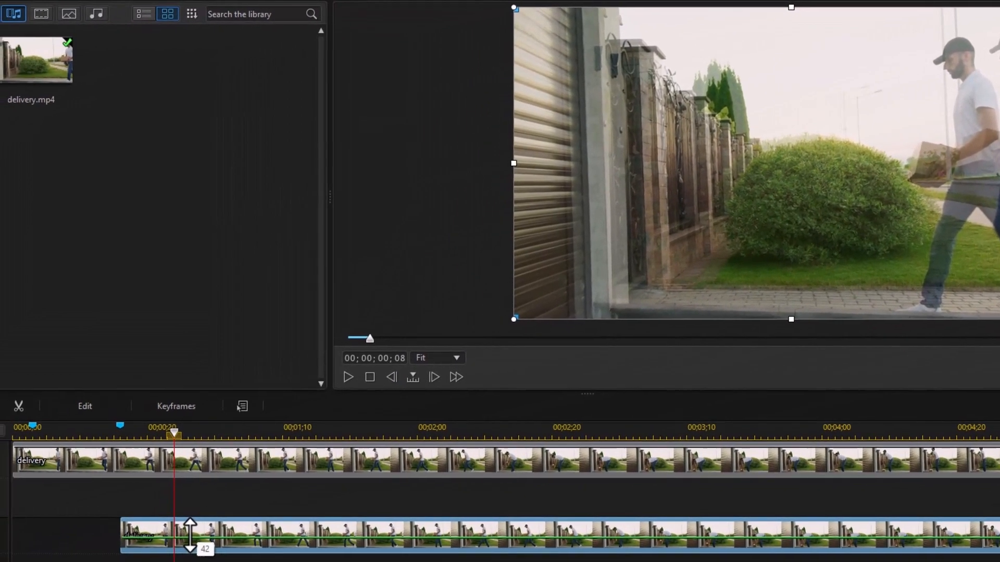
{"action": "left_click_drag", "start_coordinate": [190, 534], "coordinate": [196, 535]}
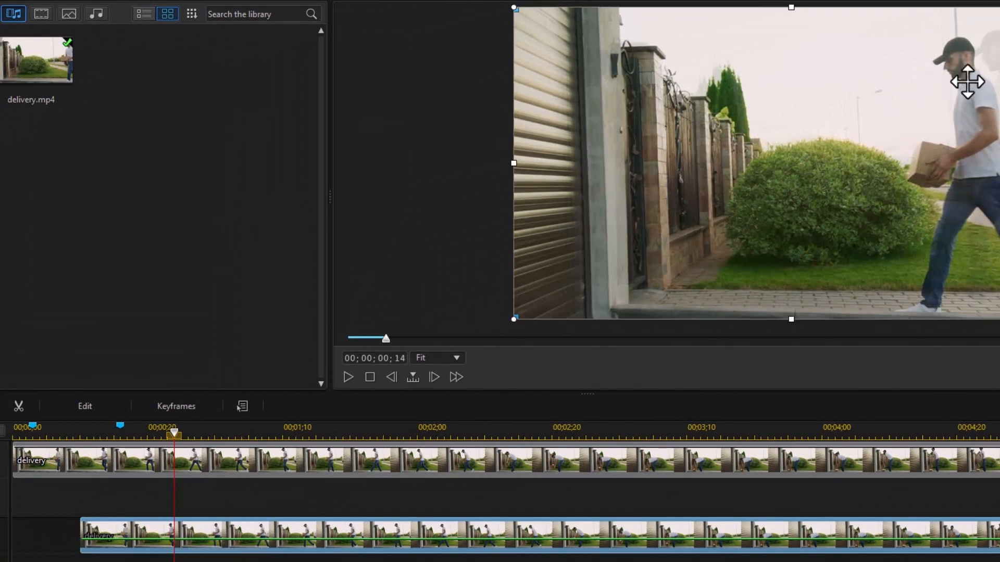
{"action": "left_click_drag", "start_coordinate": [174, 433], "coordinate": [50, 460]}
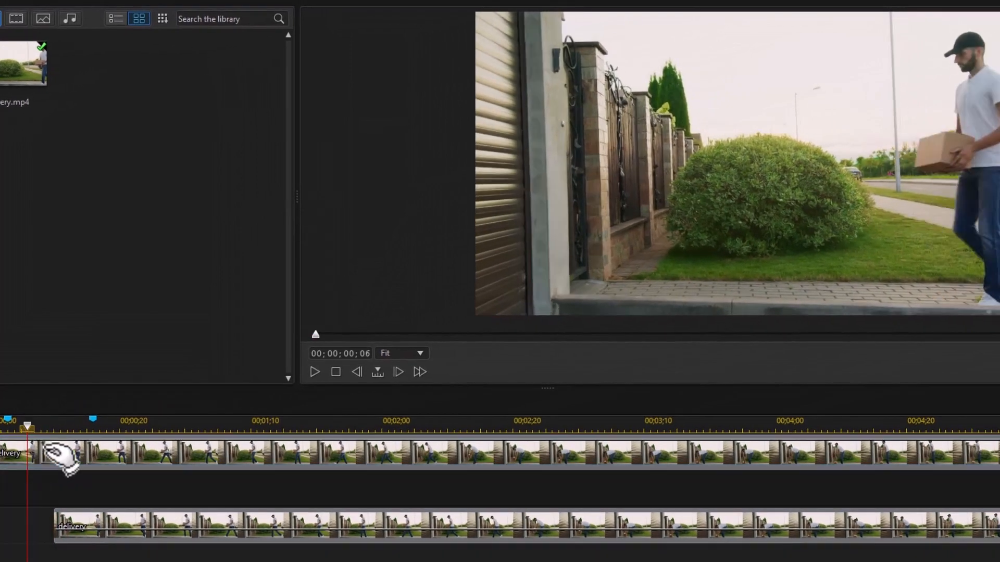
{"action": "key", "text": "space"}
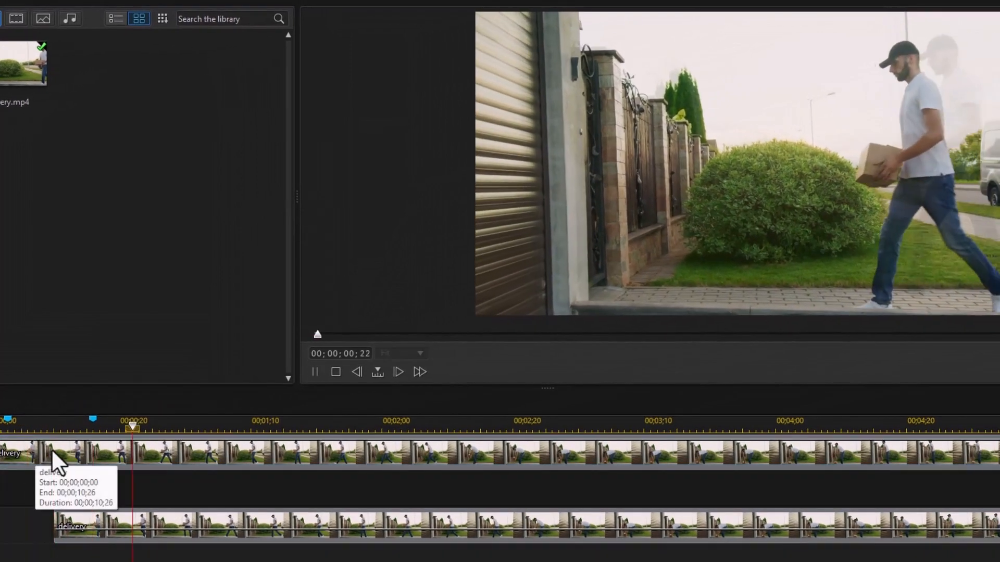
{"action": "left_click", "coordinate": [11, 431]}
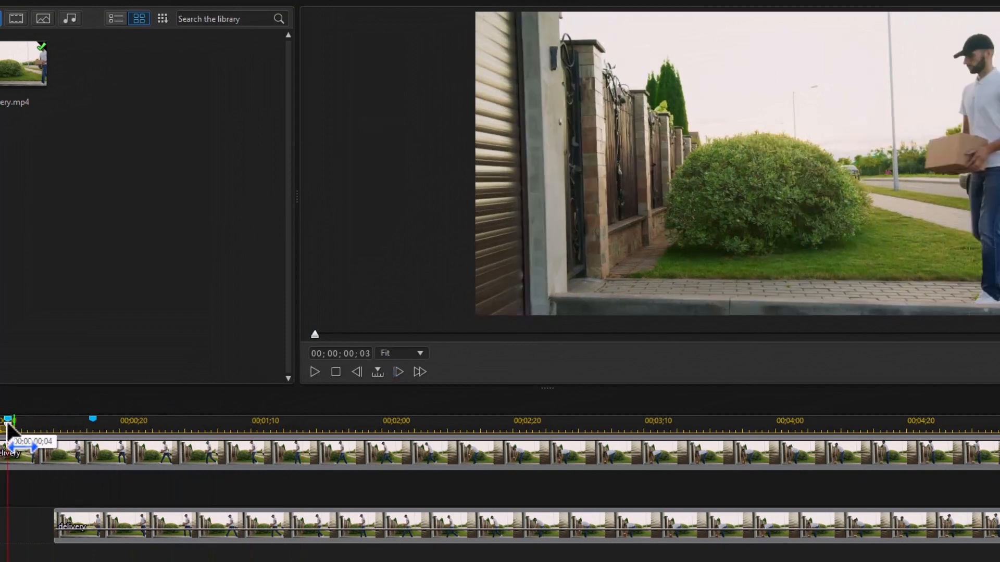
{"action": "left_click", "coordinate": [139, 530]}
{"action": "left_click_drag", "start_coordinate": [105, 526], "coordinate": [102, 528]}
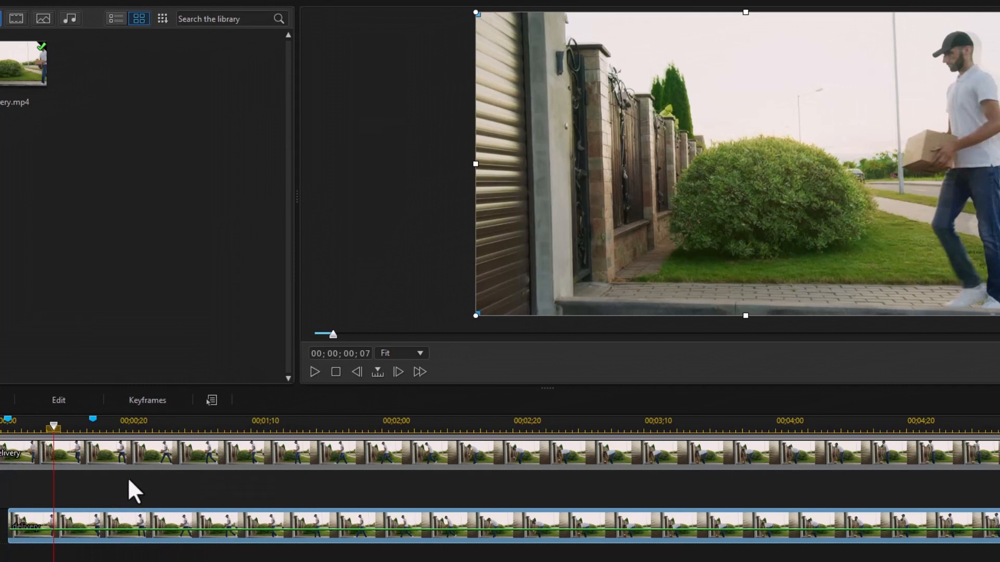
Play the composite from the start to review the ghosting effect
{"action": "left_click", "coordinate": [336, 371]}
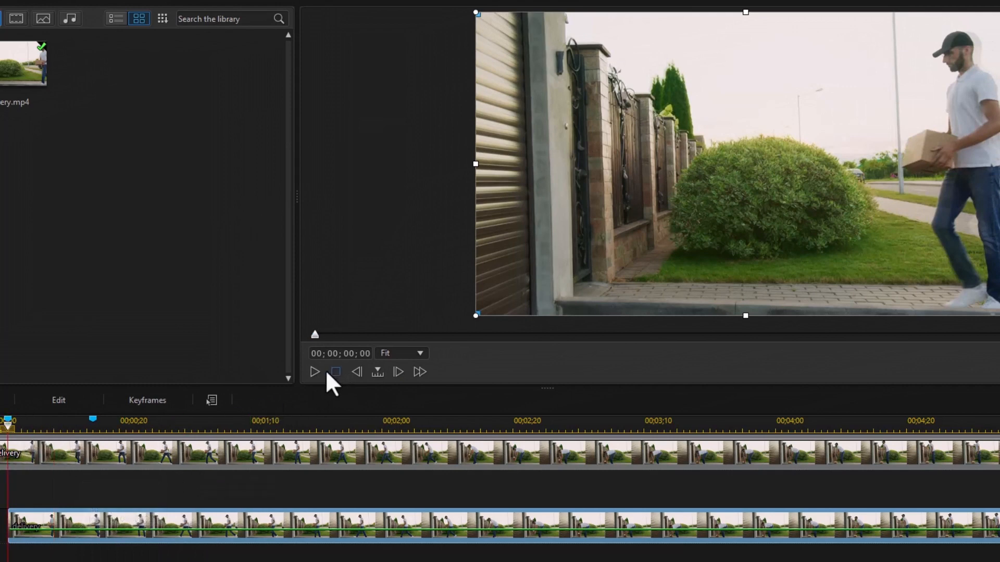
{"action": "left_click", "coordinate": [255, 366]}
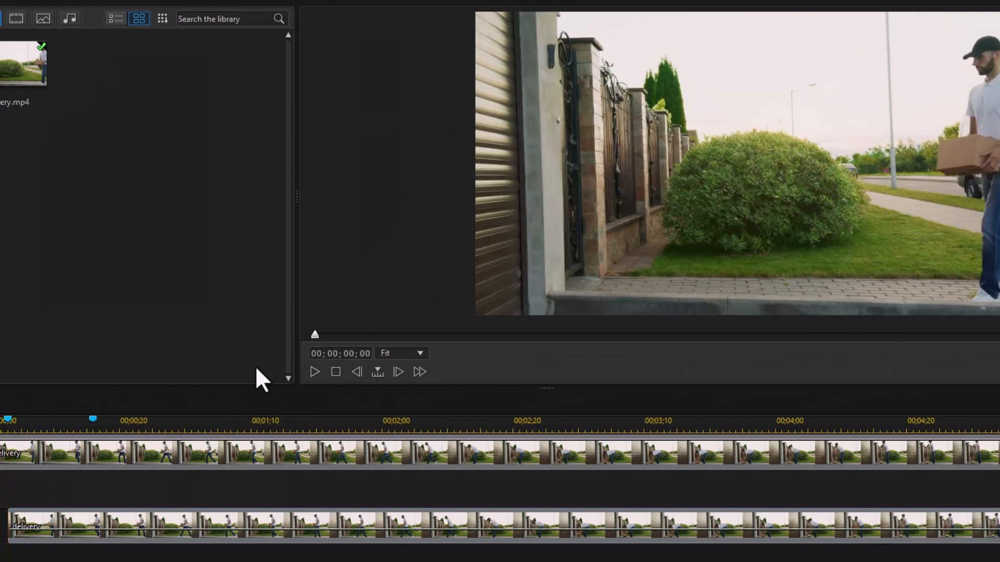
{"action": "key", "text": "space"}
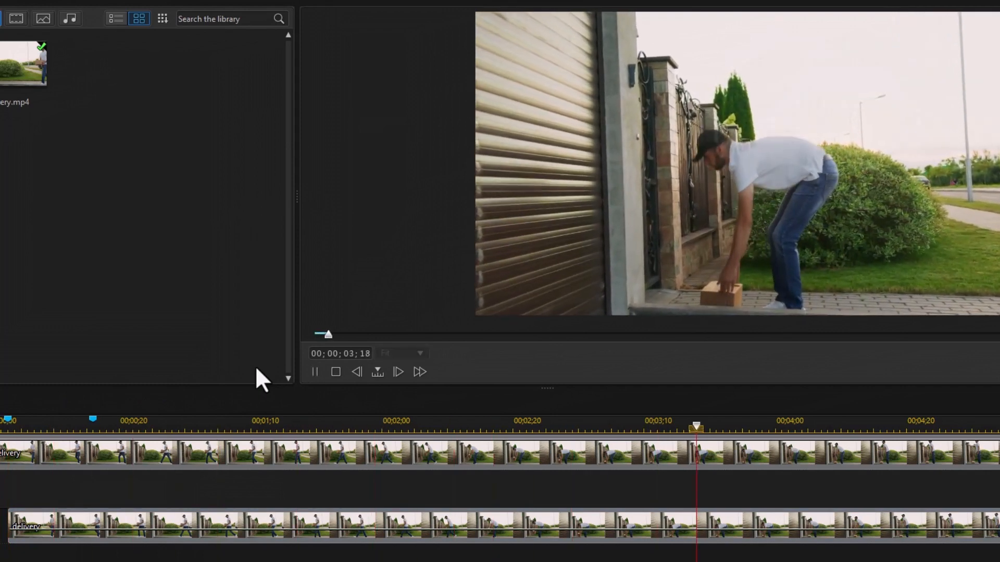
{"action": "key", "text": "space"}
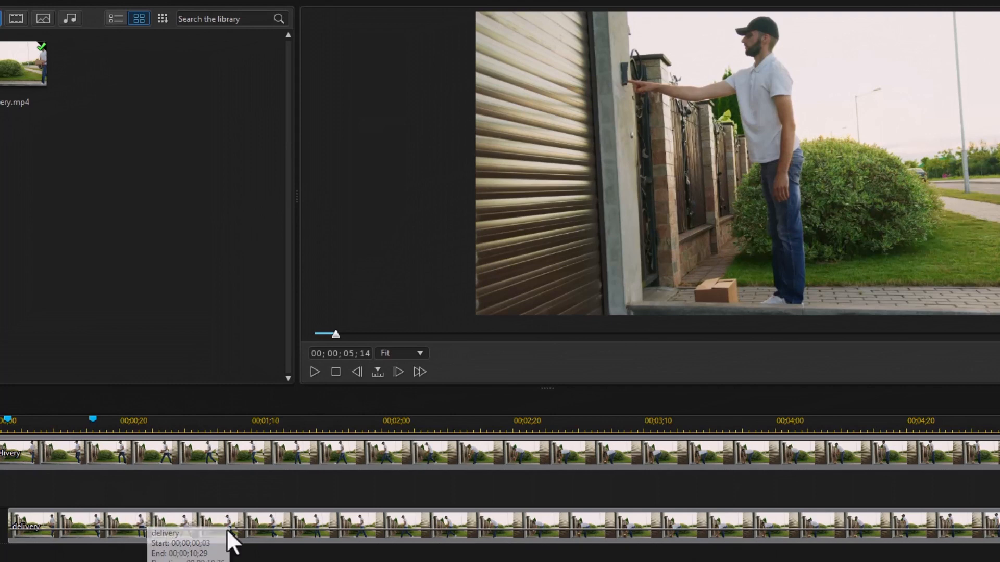
{"action": "left_click", "coordinate": [240, 528]}
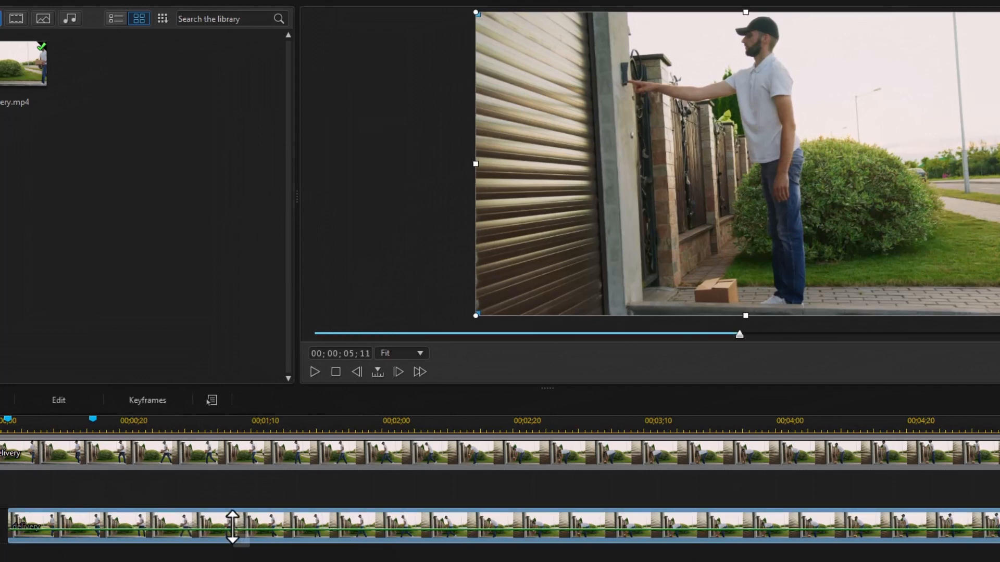
{"action": "left_click_drag", "start_coordinate": [231, 527], "coordinate": [230, 524]}
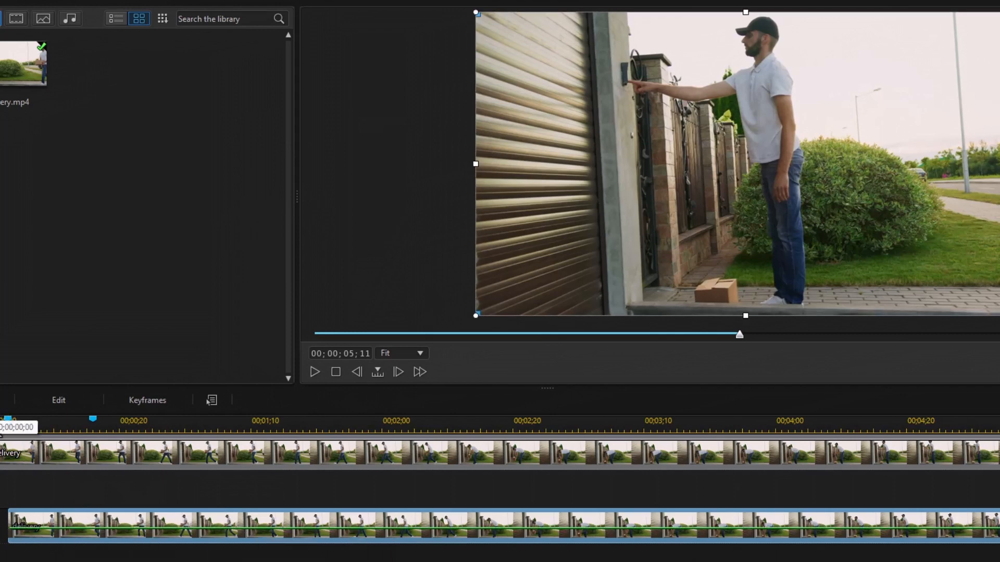
{"action": "left_click", "coordinate": [7, 423]}
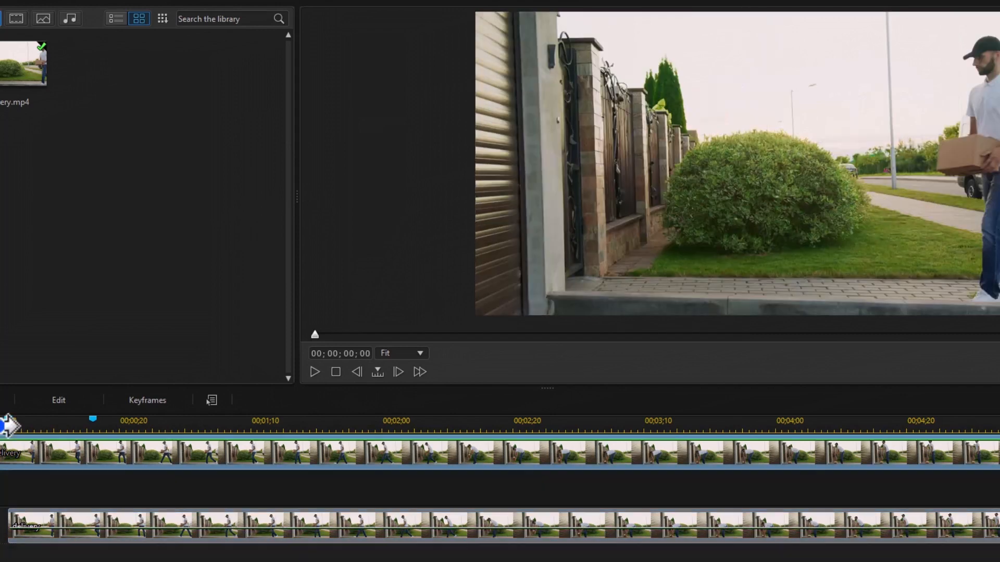
{"action": "key", "text": "space"}
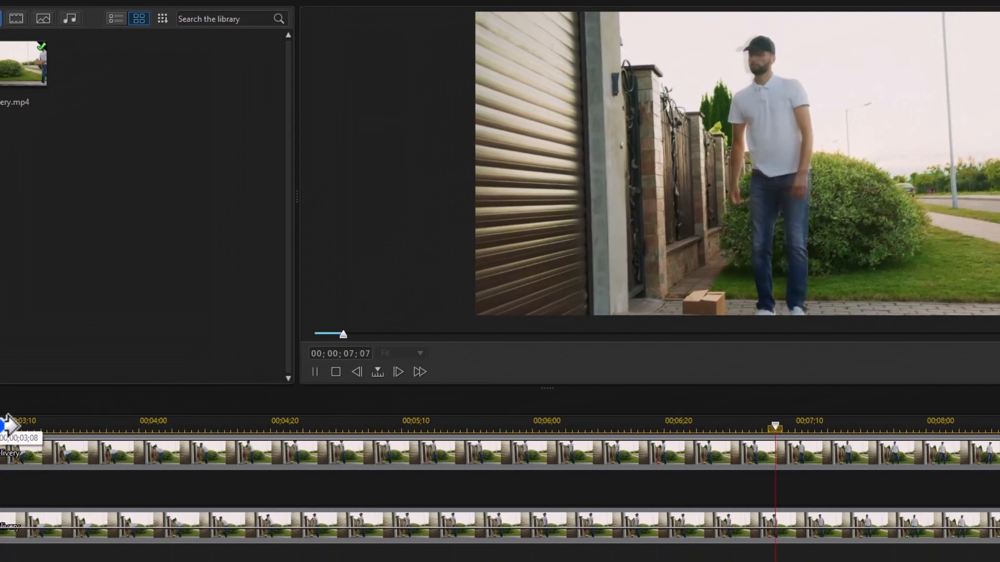
{"action": "key", "text": "space"}
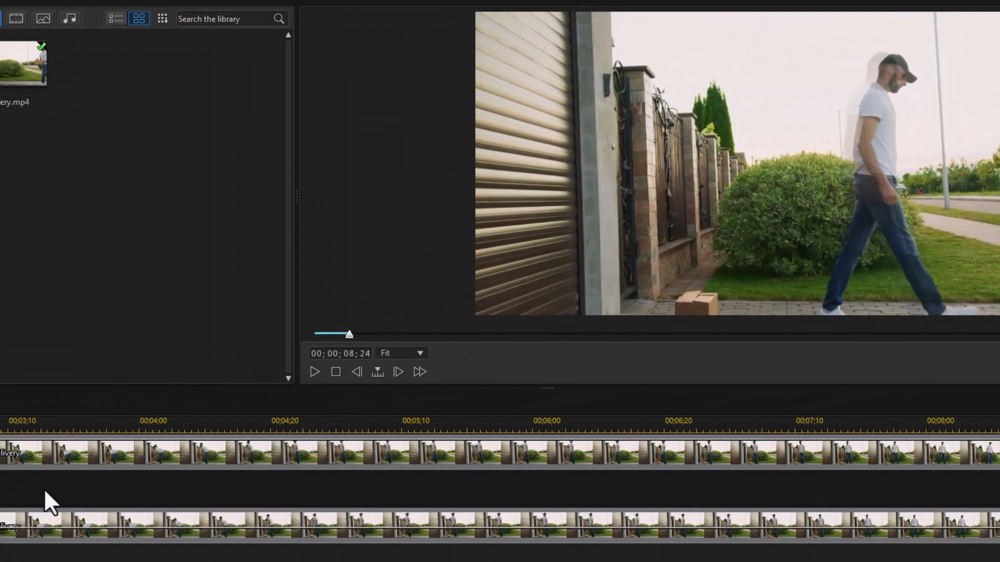
Split the overlay clip at about 00;00;05;10 and delete the part after the split
{"action": "left_click", "coordinate": [421, 428]}
{"action": "left_click_drag", "start_coordinate": [418, 425], "coordinate": [390, 430]}
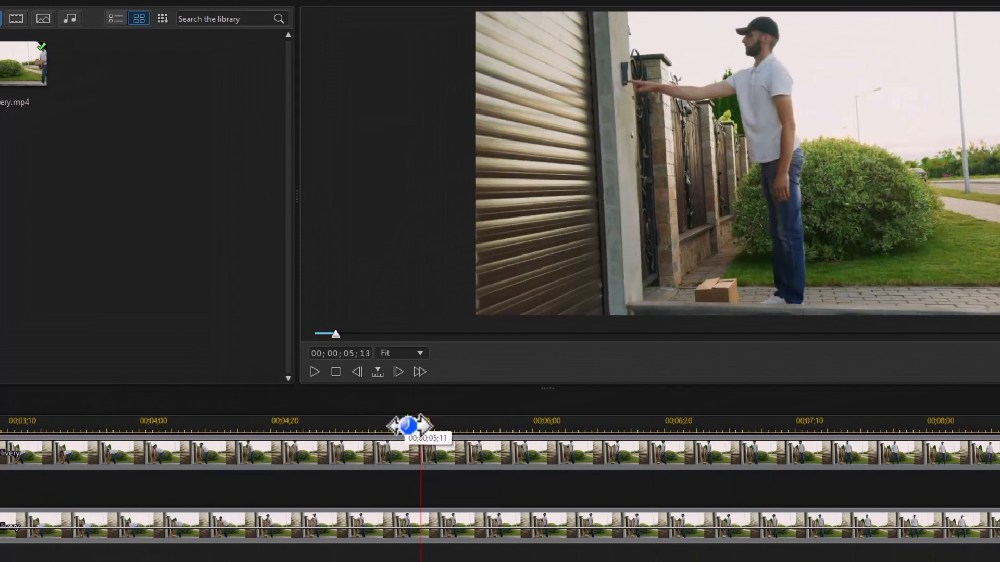
{"action": "left_click", "coordinate": [489, 531]}
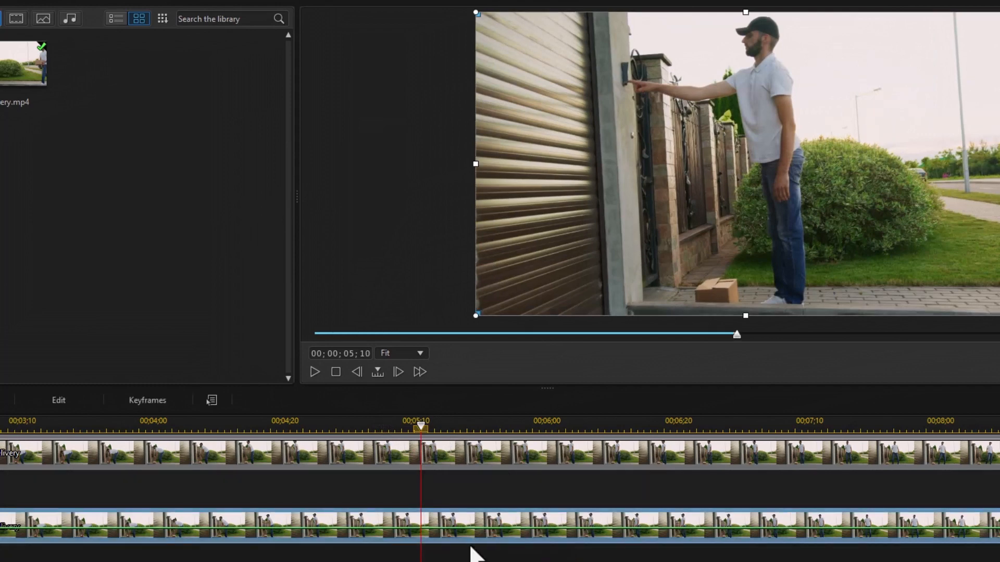
{"action": "key", "text": "ctrl+t"}
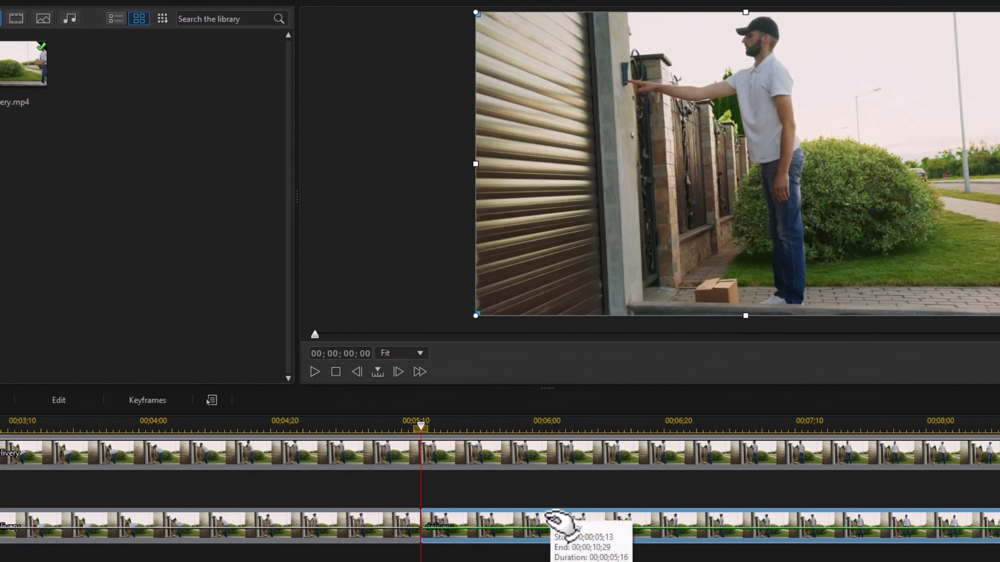
{"action": "key", "text": "Delete"}
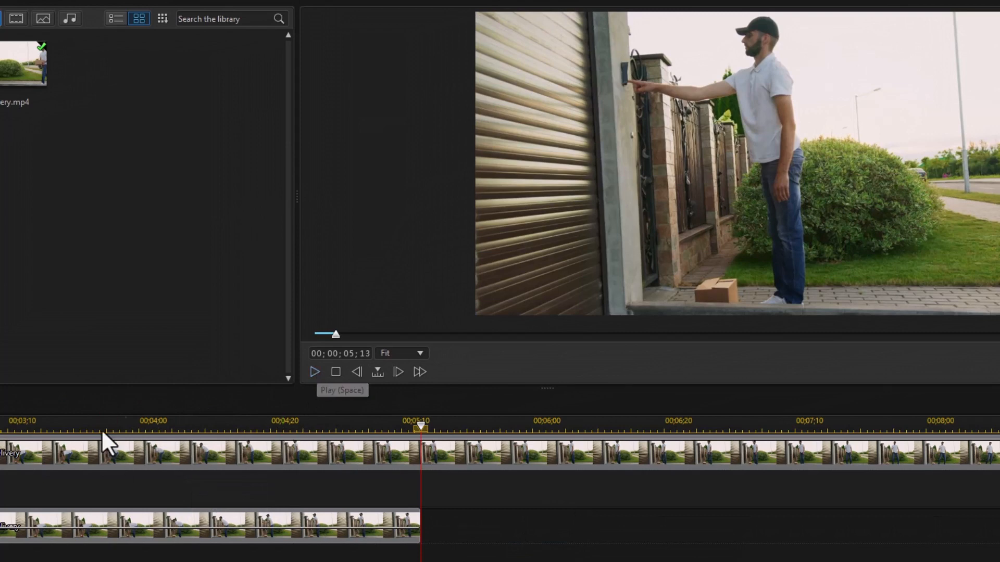
Play the composite from around 00;00;04;00 to review the end of the trimmed overlay
{"action": "left_click", "coordinate": [140, 421]}
{"action": "left_click", "coordinate": [314, 371]}
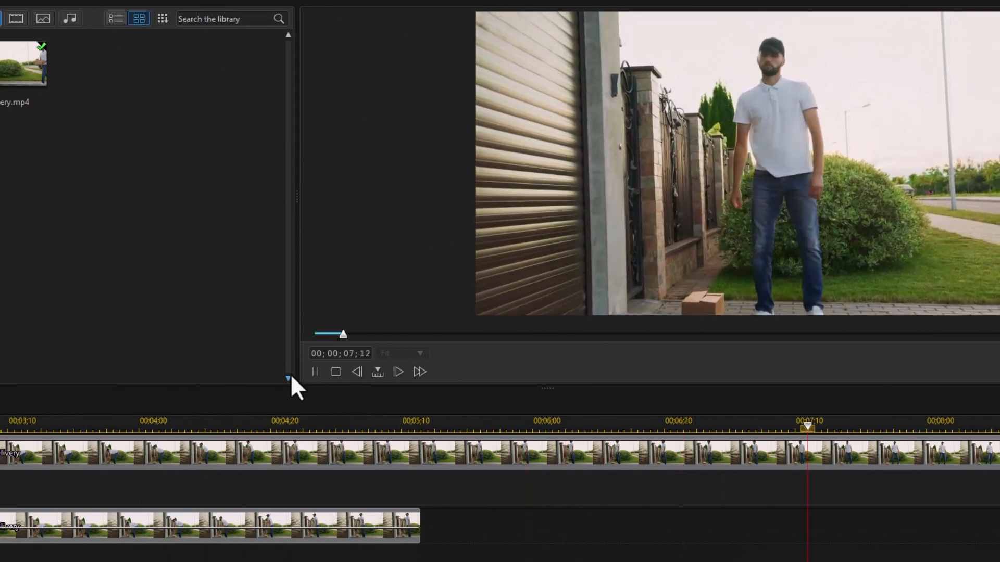
{"action": "key", "text": "space"}
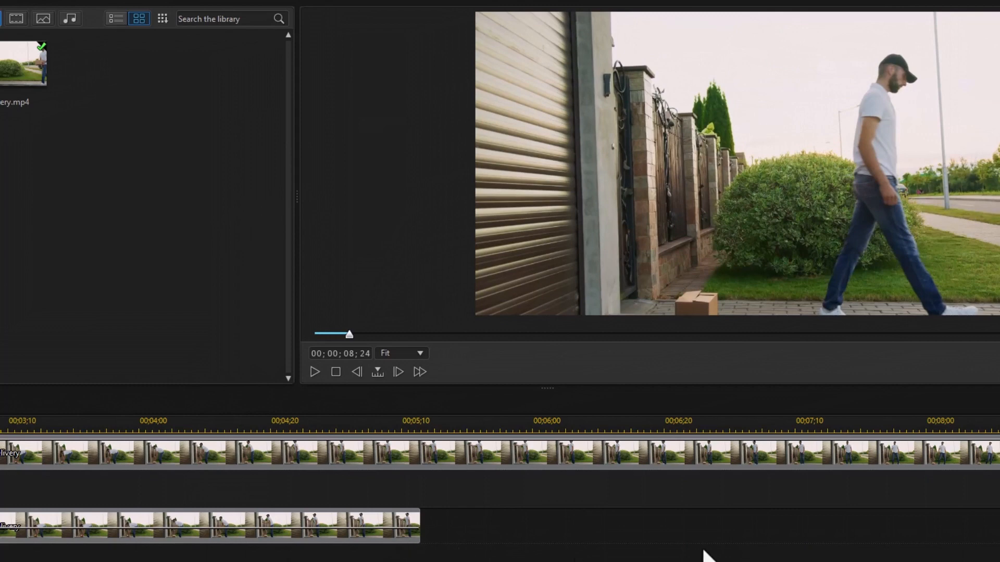
Add pairs of opacity keyframes at several points along the overlay clip on track 2
{"action": "scroll", "coordinate": [500, 481], "scroll_direction": "left", "scroll_amount": 10}
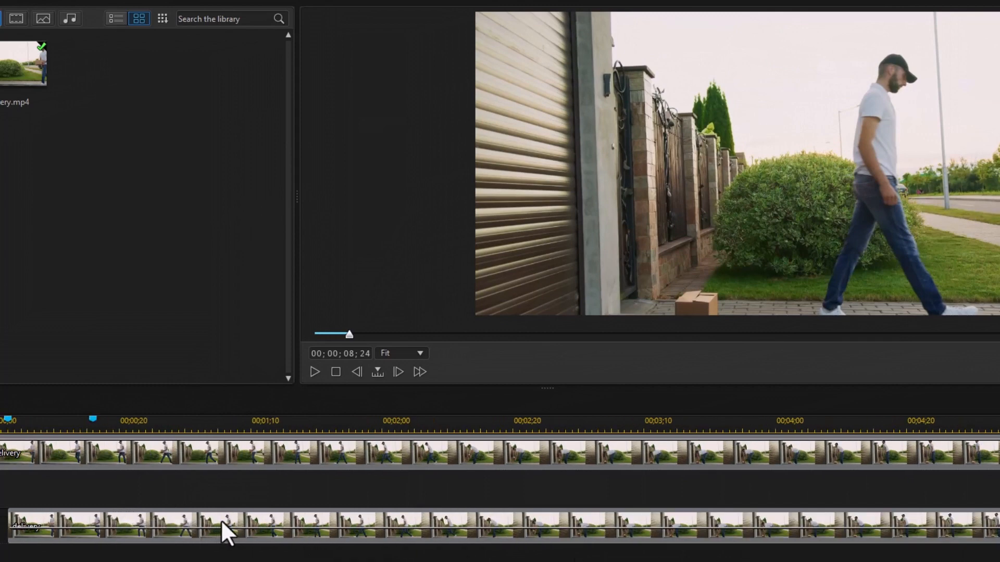
{"action": "mouse_move", "coordinate": [221, 520]}
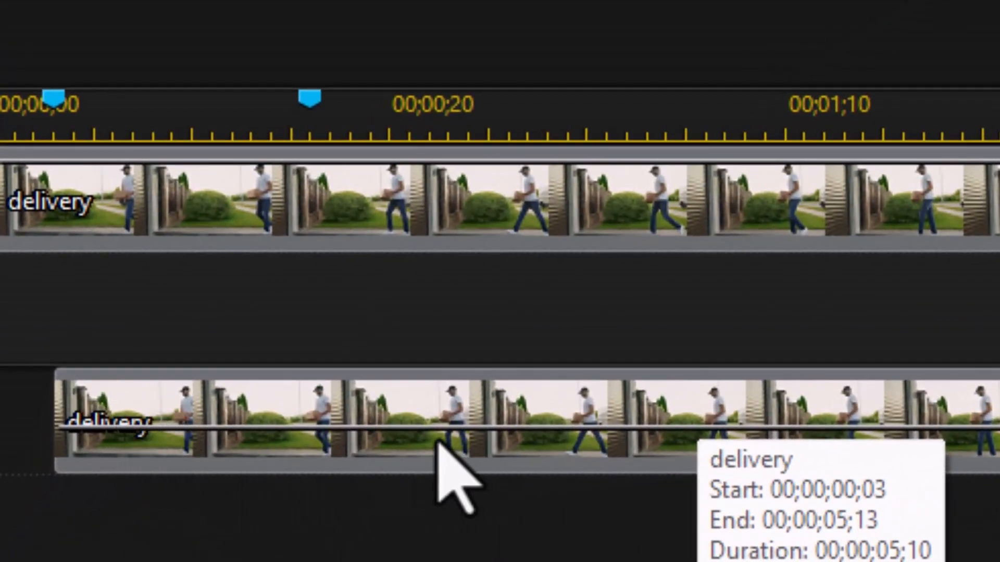
{"action": "left_click", "coordinate": [311, 432]}
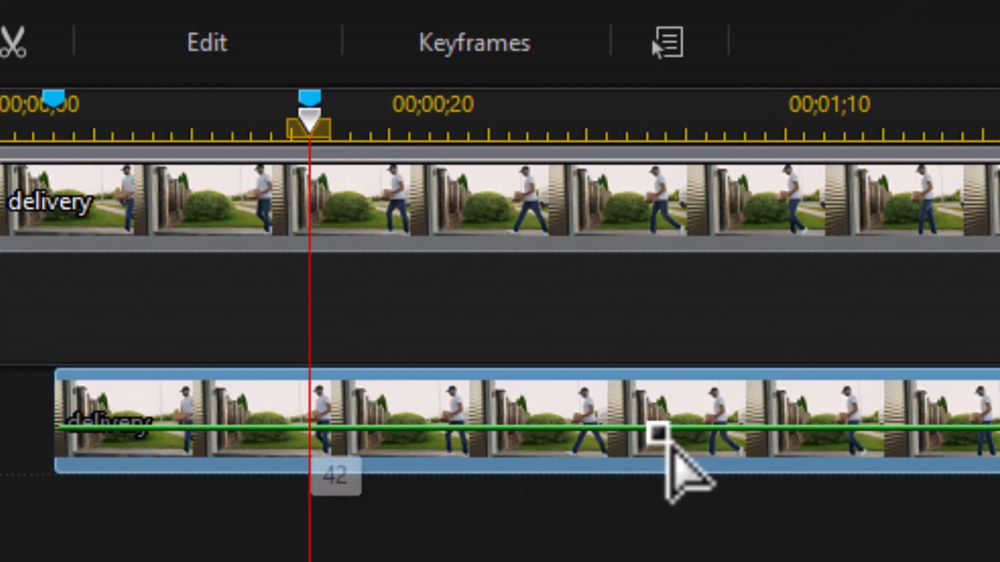
{"action": "left_click", "coordinate": [332, 427]}
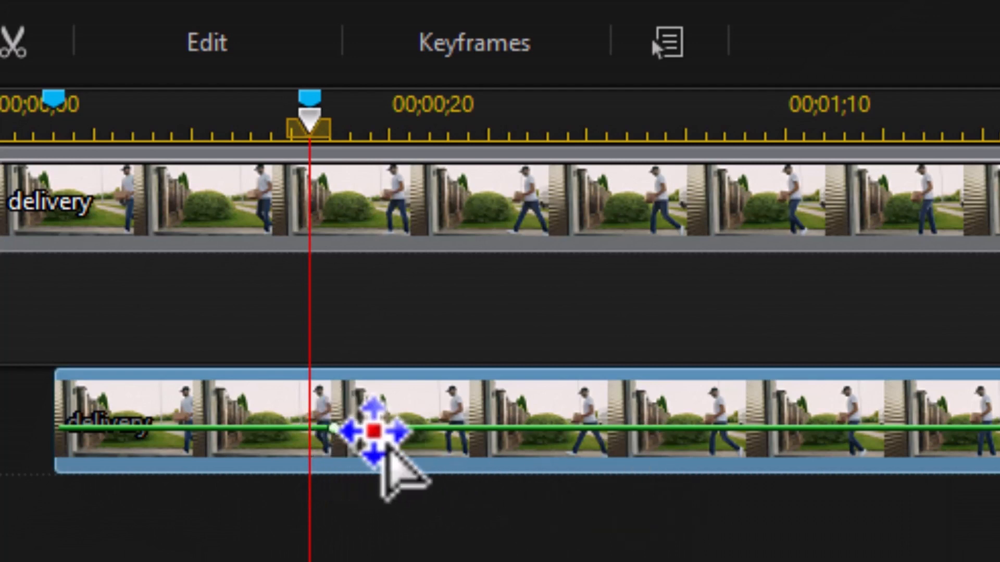
{"action": "left_click", "coordinate": [356, 428]}
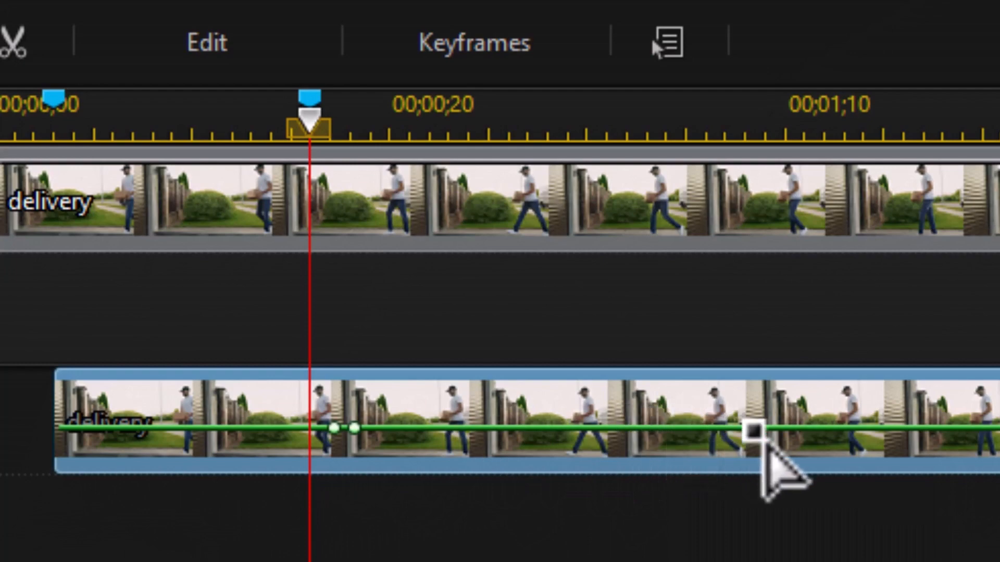
{"action": "left_click", "coordinate": [748, 427]}
{"action": "left_click", "coordinate": [768, 427]}
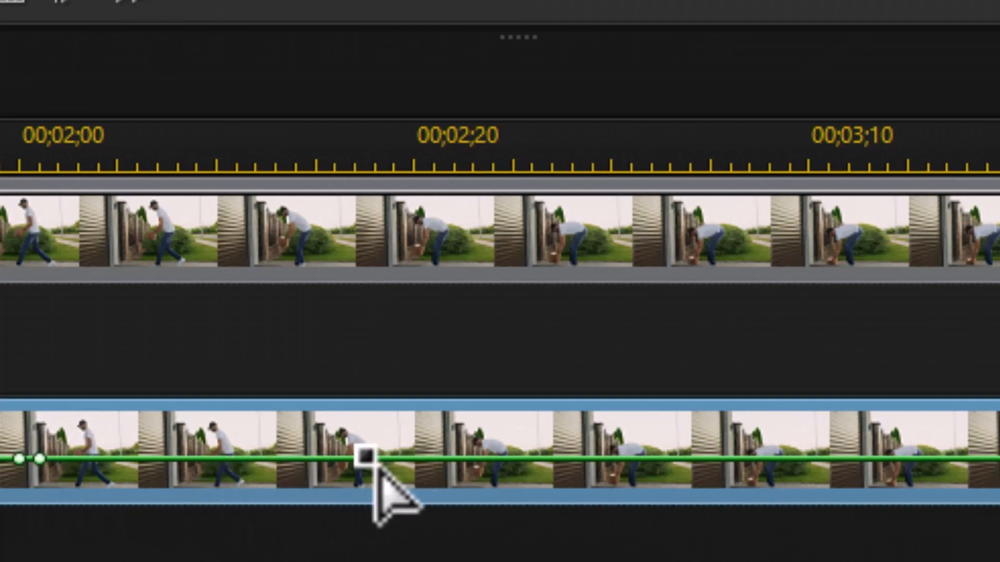
{"action": "left_click", "coordinate": [257, 459]}
{"action": "left_click", "coordinate": [275, 459]}
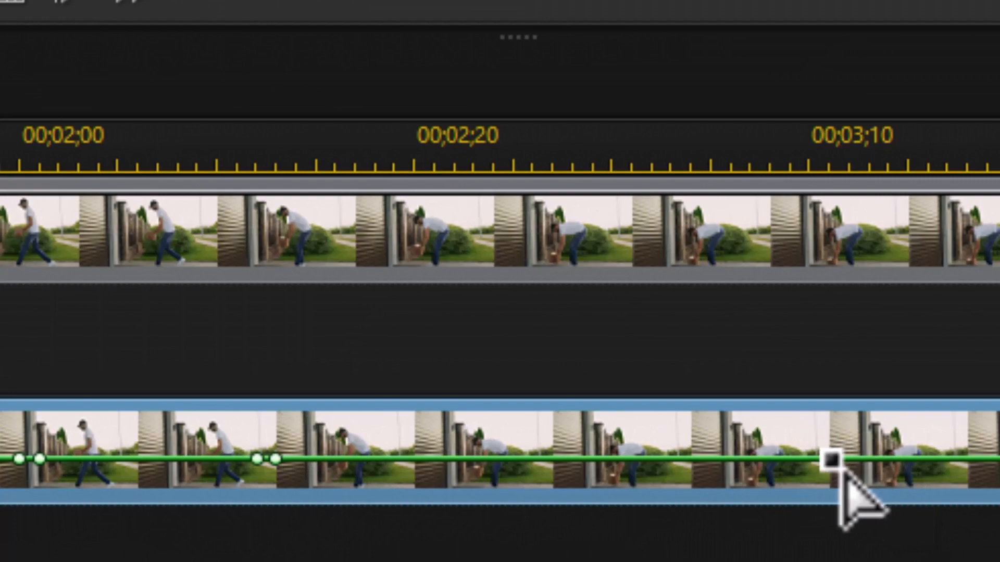
{"action": "left_click", "coordinate": [826, 459]}
{"action": "left_click", "coordinate": [847, 460]}
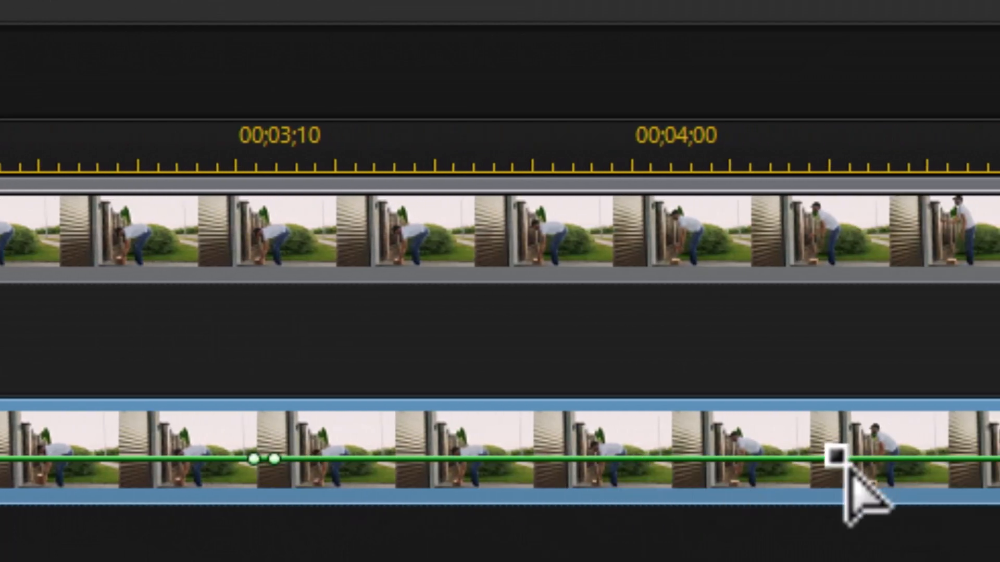
{"action": "left_click", "coordinate": [844, 458], "text": "ctrl"}
{"action": "left_click", "coordinate": [864, 458], "text": "ctrl"}
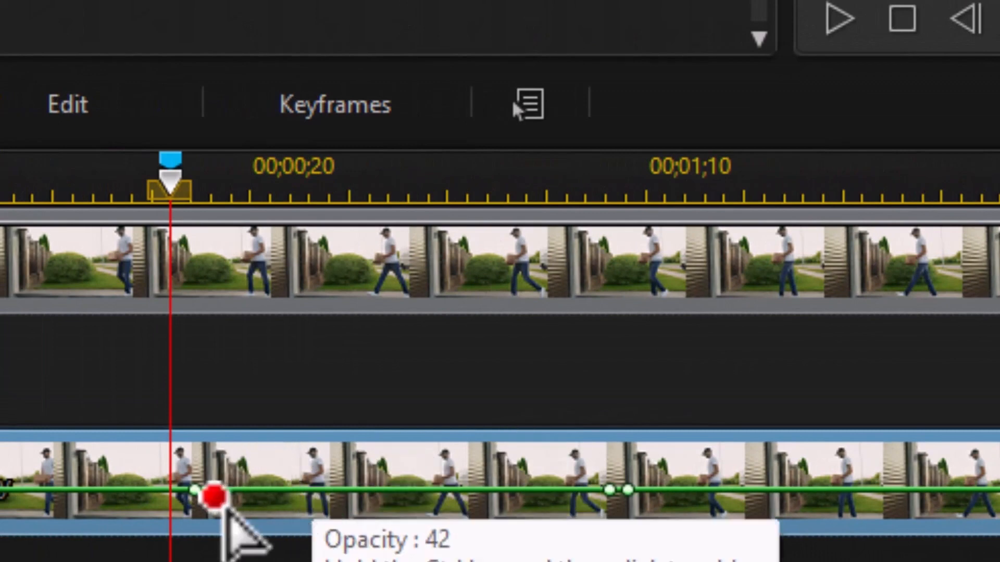
Pull keyframes down on the overlay's opacity line to create fading dips in the ghost between the keyframe pairs
{"action": "left_click_drag", "start_coordinate": [223, 492], "coordinate": [167, 542]}
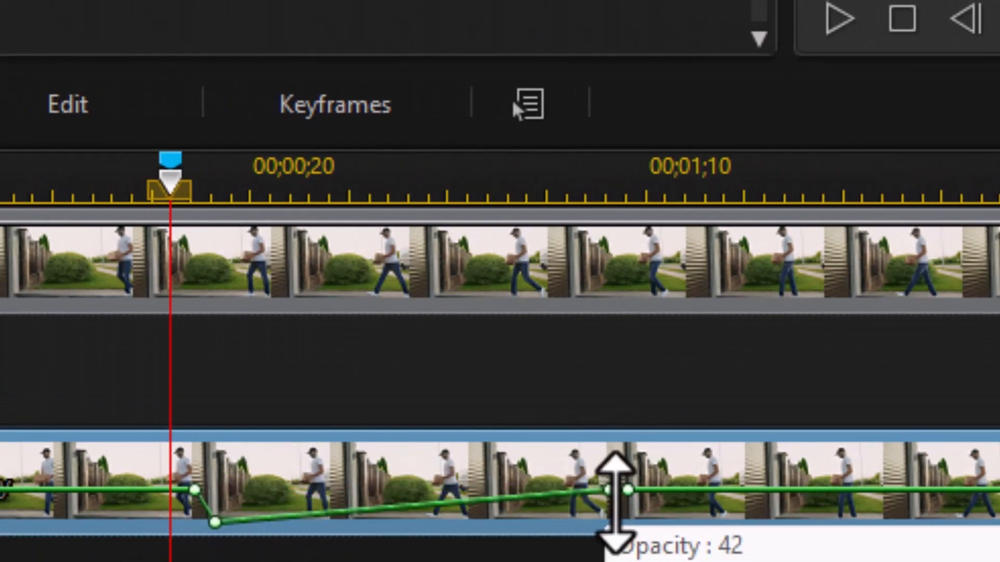
{"action": "left_click_drag", "start_coordinate": [609, 492], "coordinate": [627, 553]}
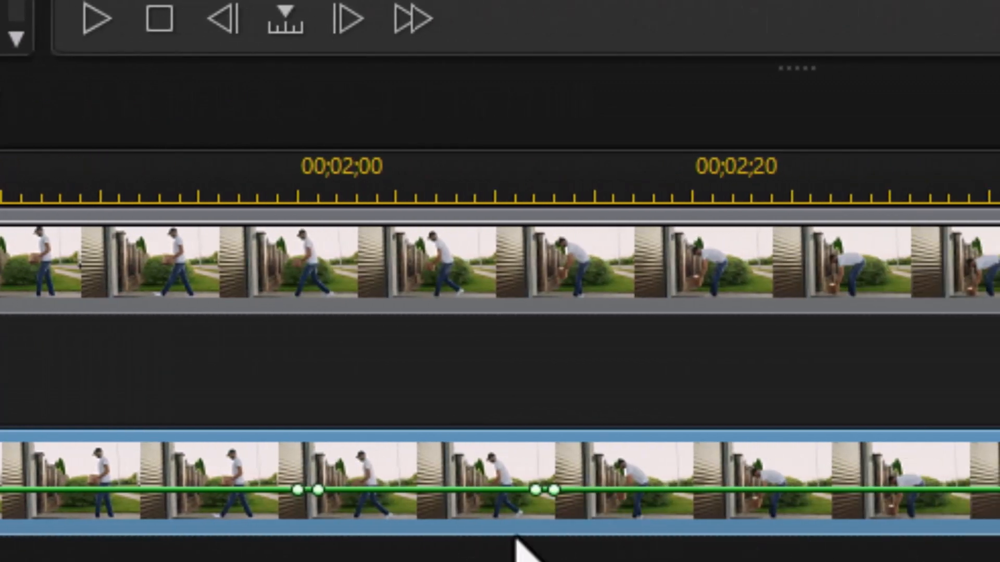
{"action": "left_click", "coordinate": [321, 493]}
{"action": "left_click_drag", "start_coordinate": [320, 493], "coordinate": [329, 553]}
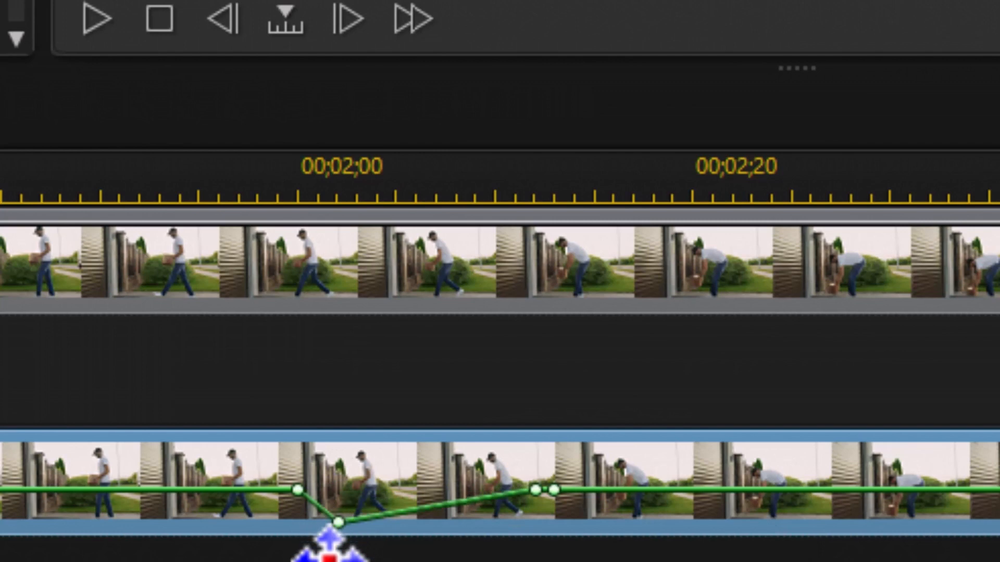
{"action": "left_click_drag", "start_coordinate": [536, 490], "coordinate": [560, 547]}
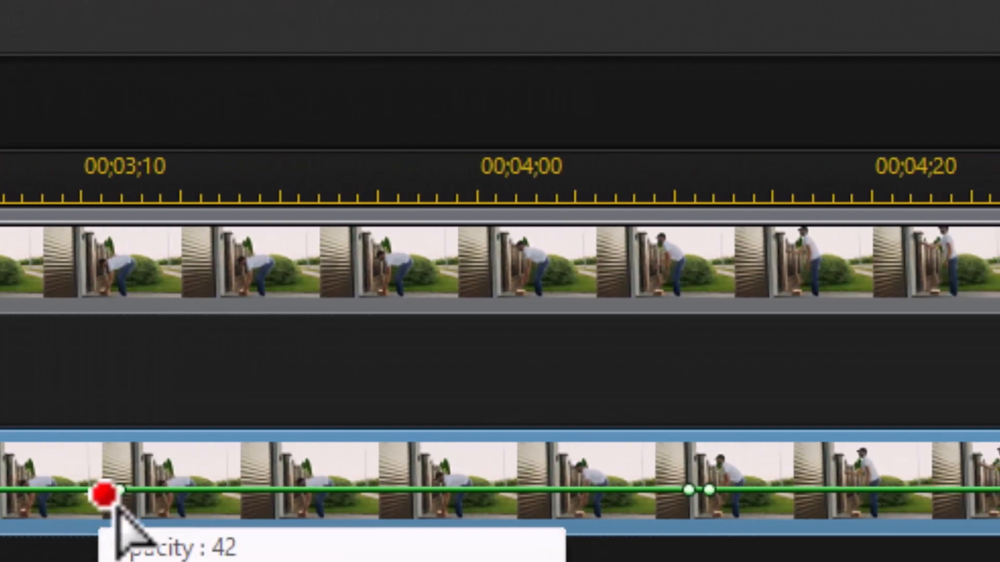
{"action": "left_click", "coordinate": [129, 492]}
{"action": "left_click_drag", "start_coordinate": [140, 517], "coordinate": [114, 546]}
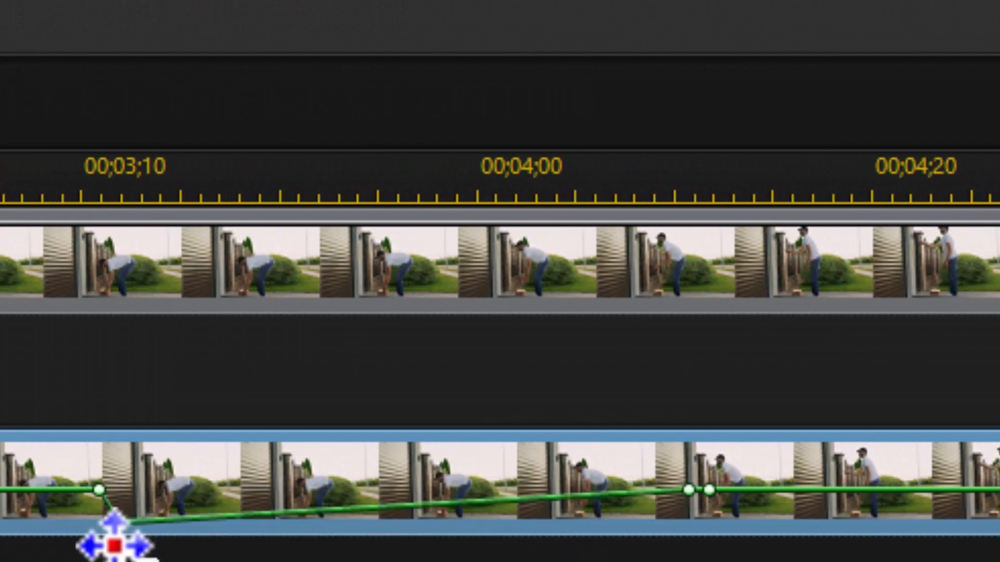
{"action": "left_click", "coordinate": [687, 490]}
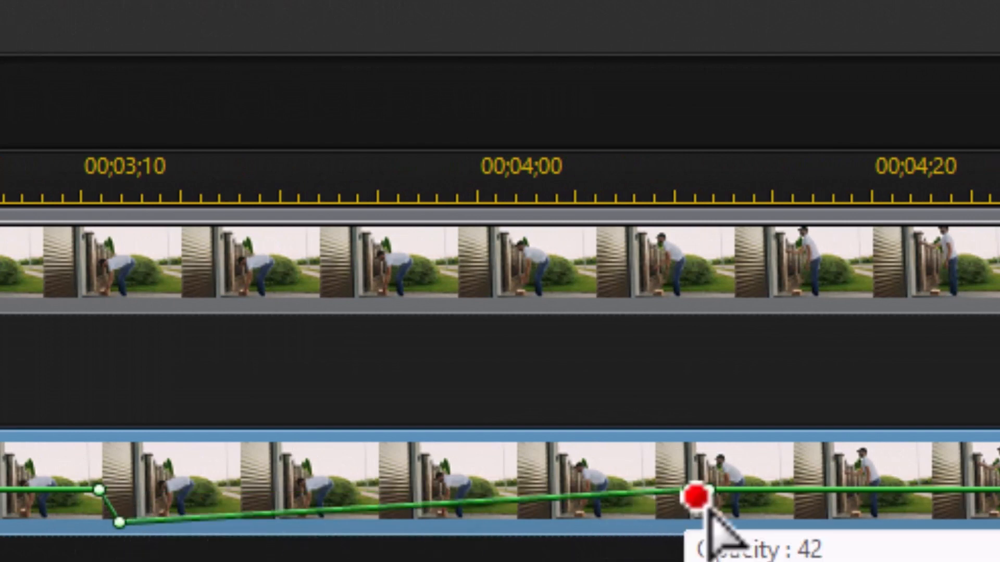
{"action": "left_click_drag", "start_coordinate": [696, 504], "coordinate": [695, 545]}
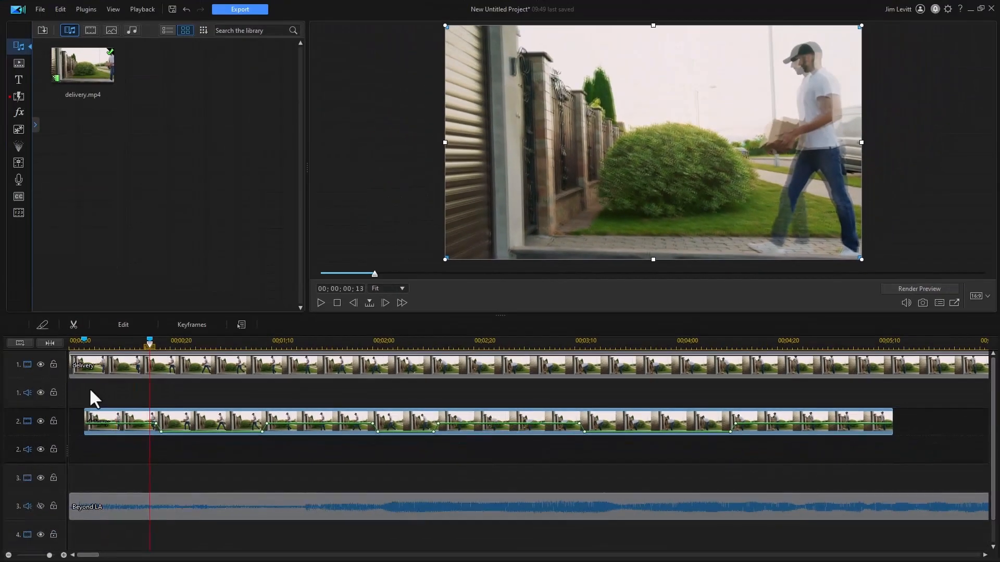
Play the composite from the start to review the keyframed opacity fades of the ghost
{"action": "left_click_drag", "start_coordinate": [149, 344], "coordinate": [55, 351]}
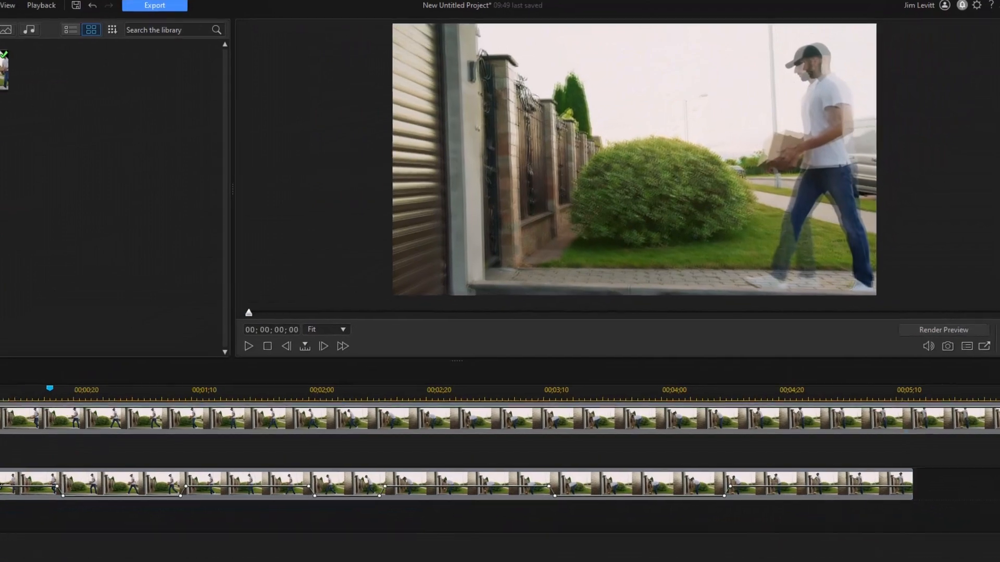
{"action": "left_click", "coordinate": [105, 367]}
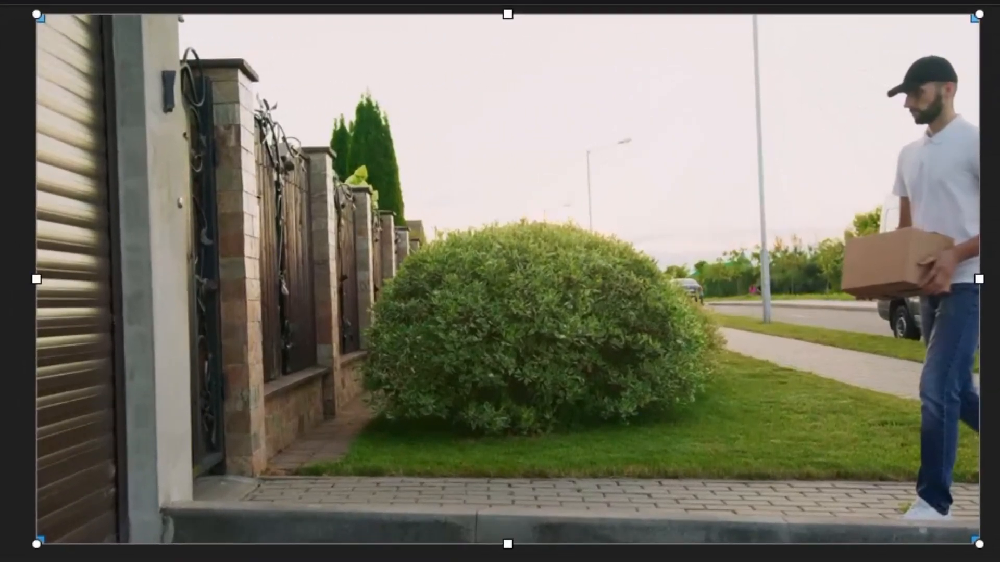
{"action": "key", "text": "space"}
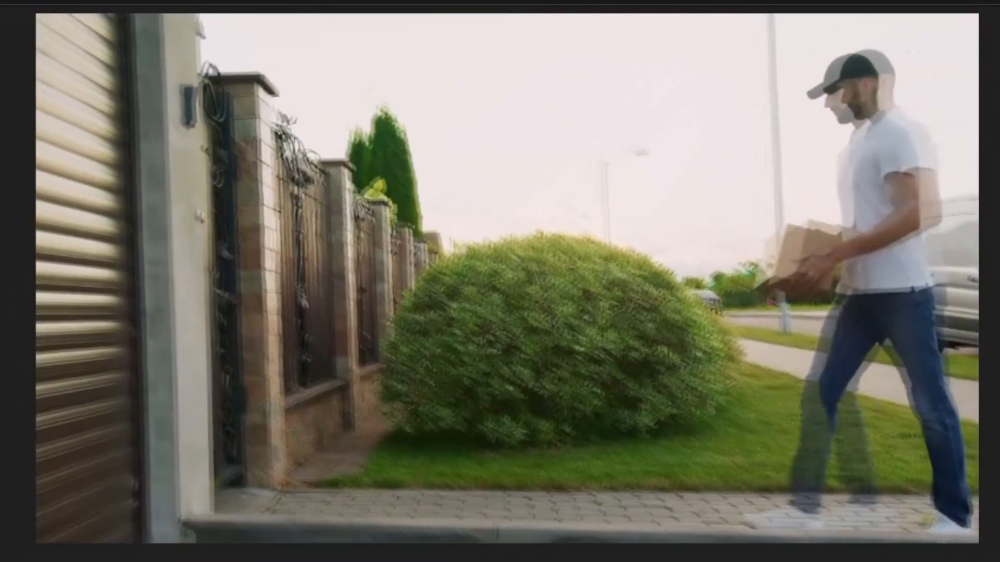